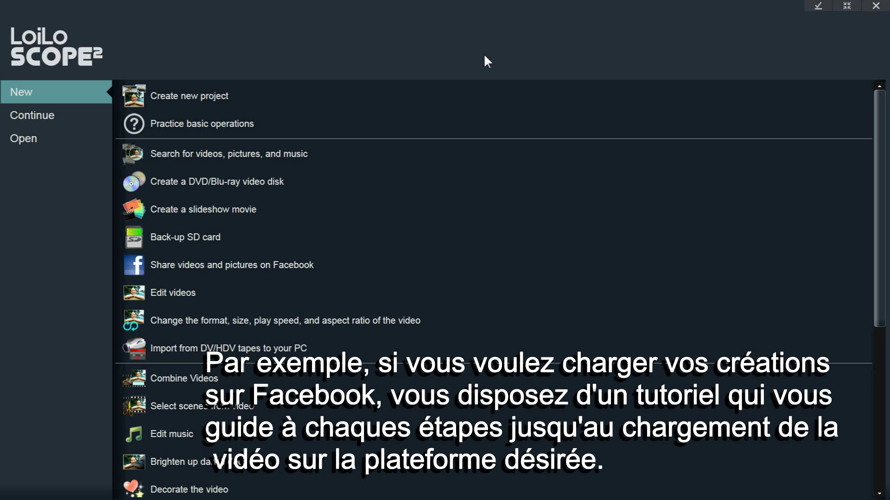
- Create a new project from the LoiLoScope 2 start screen
left_click(271, 96)
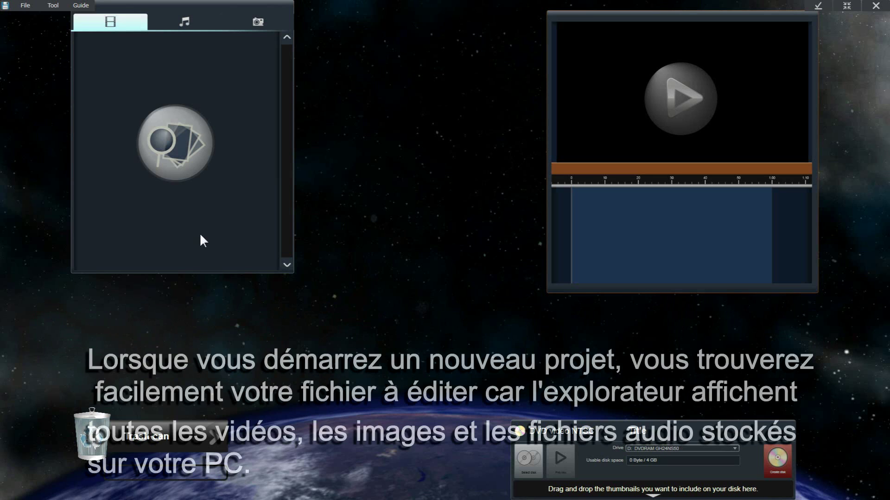
- Expand the media browser and browse the photo and music tabs, ending on the video list
left_click(212, 218)
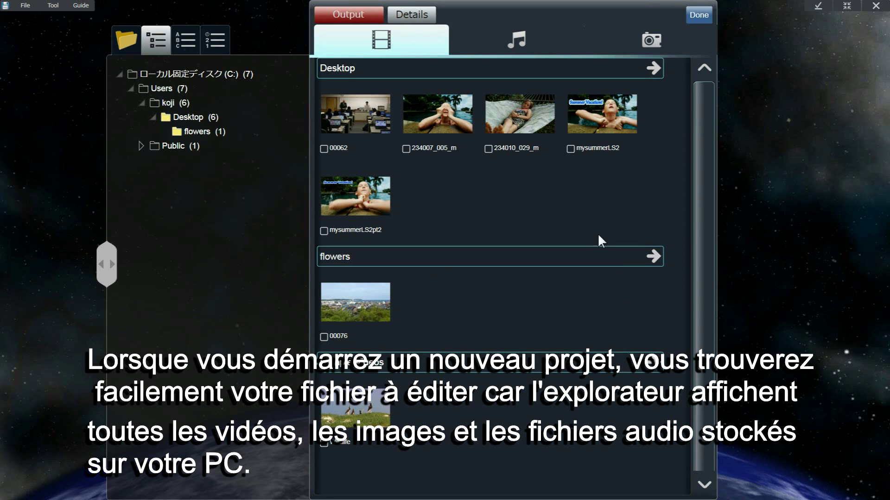
left_click(654, 47)
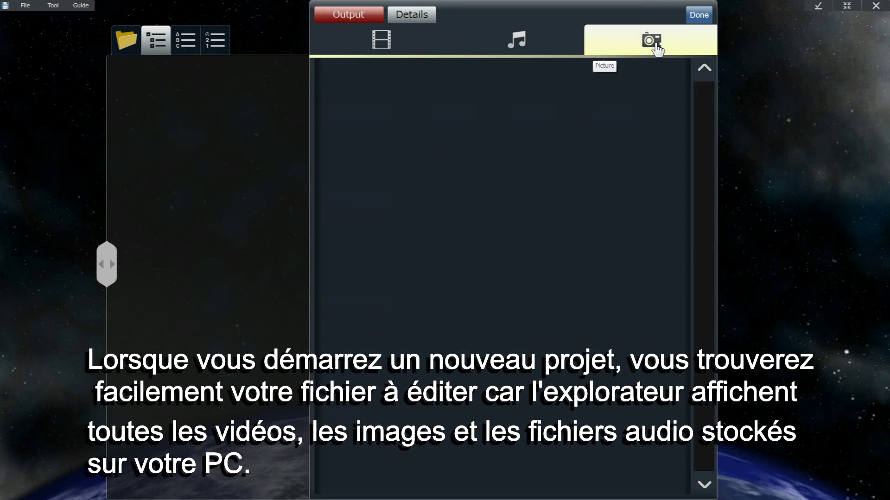
left_click(547, 43)
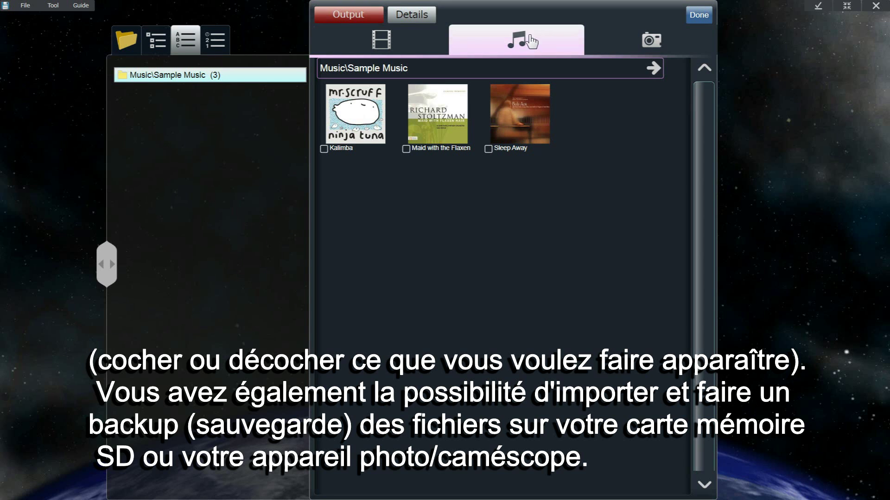
left_click(393, 50)
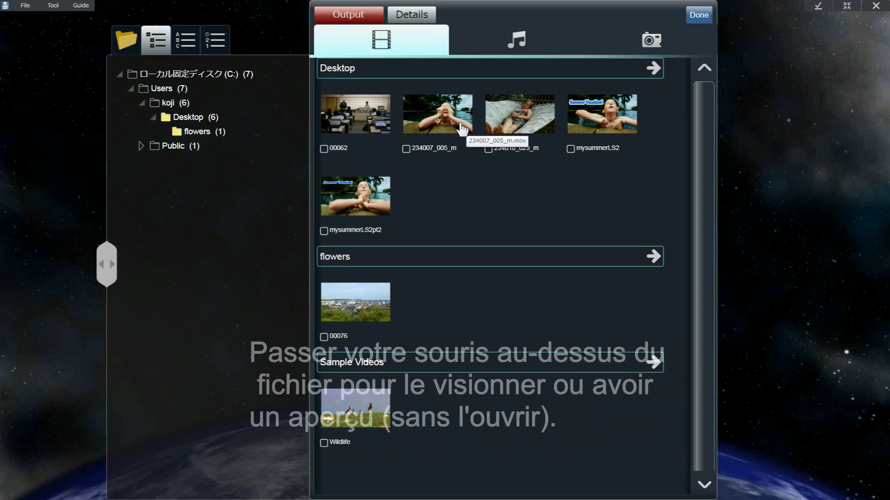
mouse_move(464, 128)
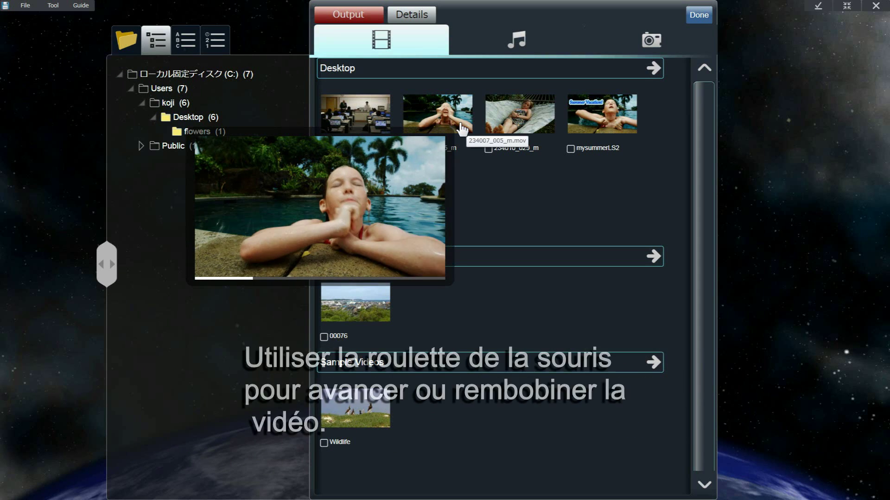
scroll(461, 128, "up", 3)
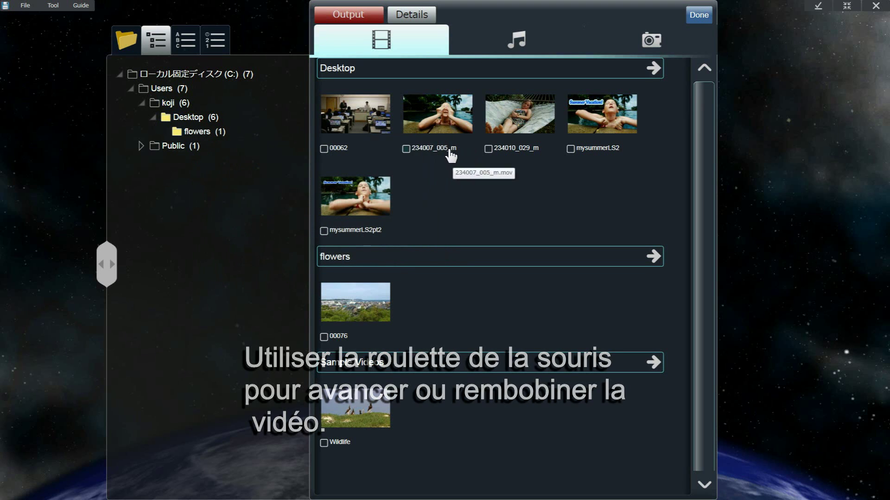
- Make a slideshow movie from photos P1000048 and P1000049 and send it to the timeline
left_click(644, 52)
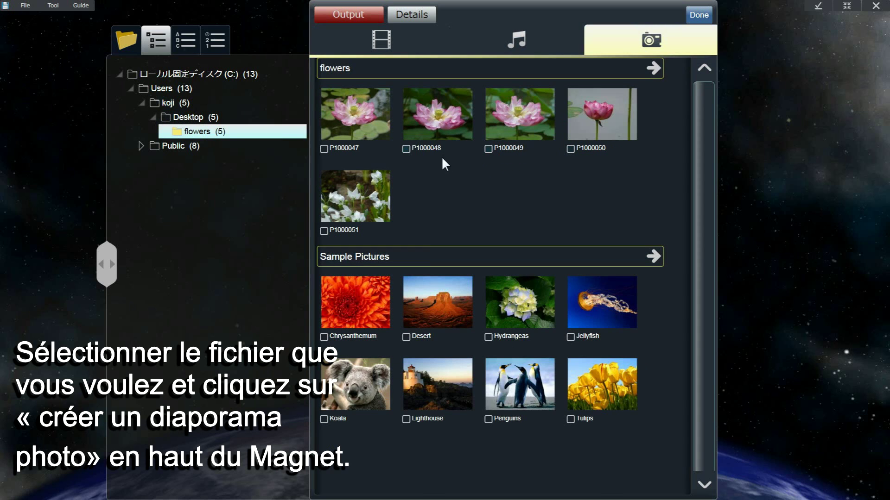
left_click(470, 153)
left_click(505, 153)
left_click(349, 15)
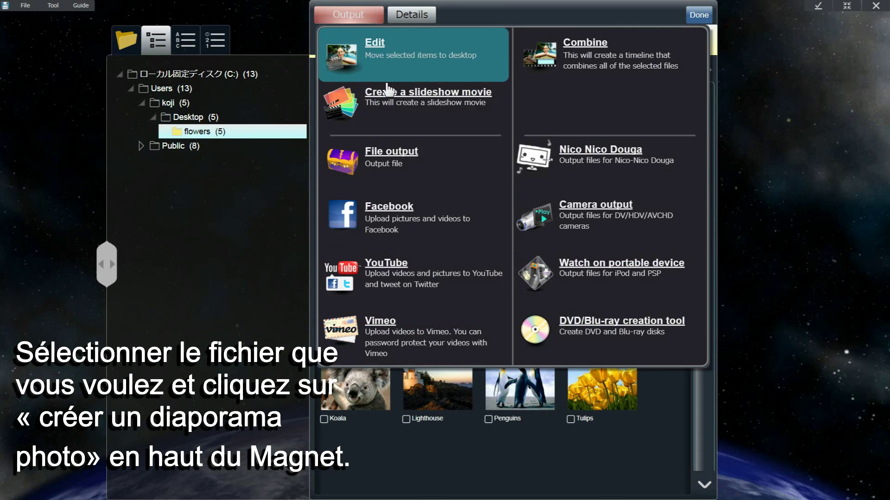
left_click(410, 111)
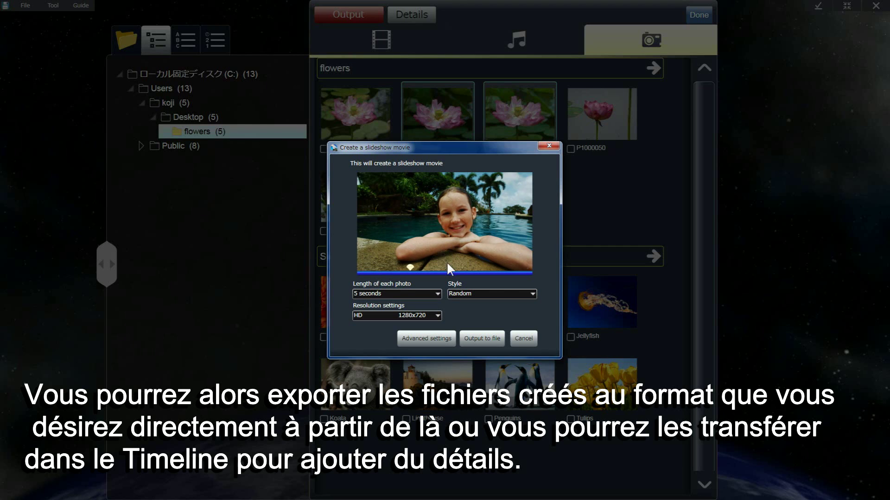
left_click(423, 339)
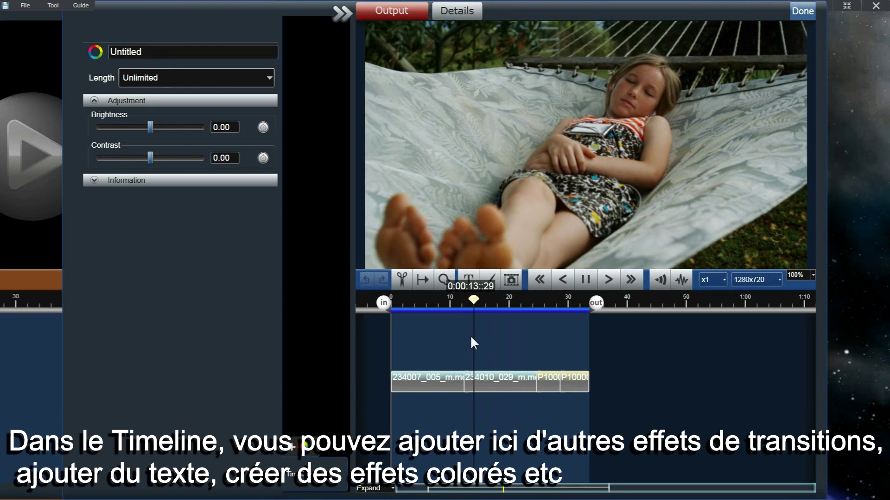
- Give the first clip, 234007_005_m.mov, a 'To the right' transition
left_click(419, 377)
left_click(436, 406)
left_click(475, 264)
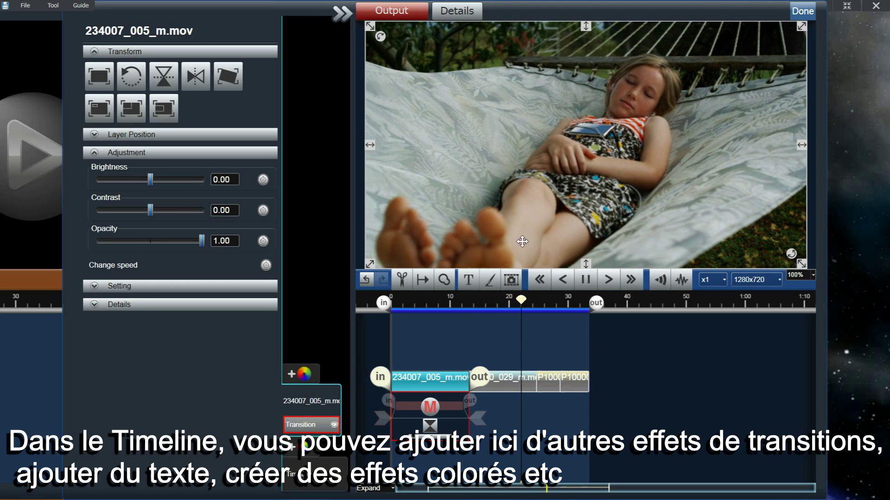
- Add a Text clip, move it earlier, and return to about 9 seconds in
left_click(468, 280)
left_click(488, 317)
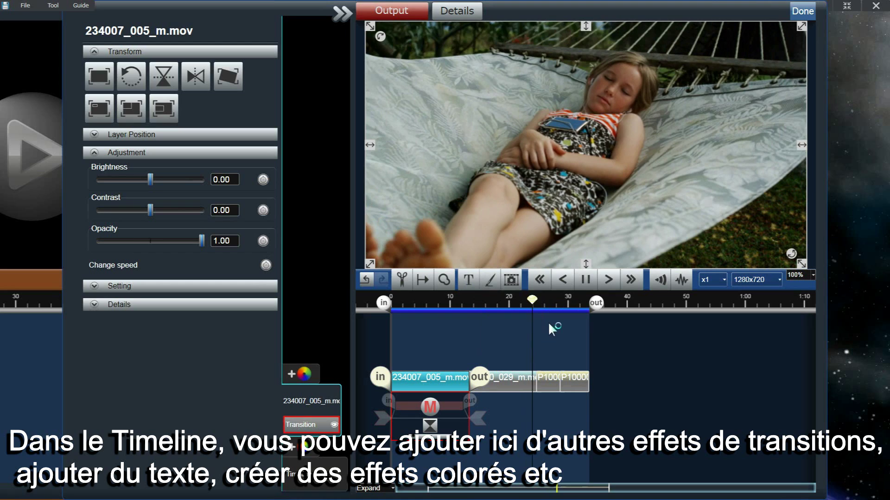
left_click_drag(540, 321, 464, 322)
left_click_drag(533, 302, 445, 302)
left_click(490, 281)
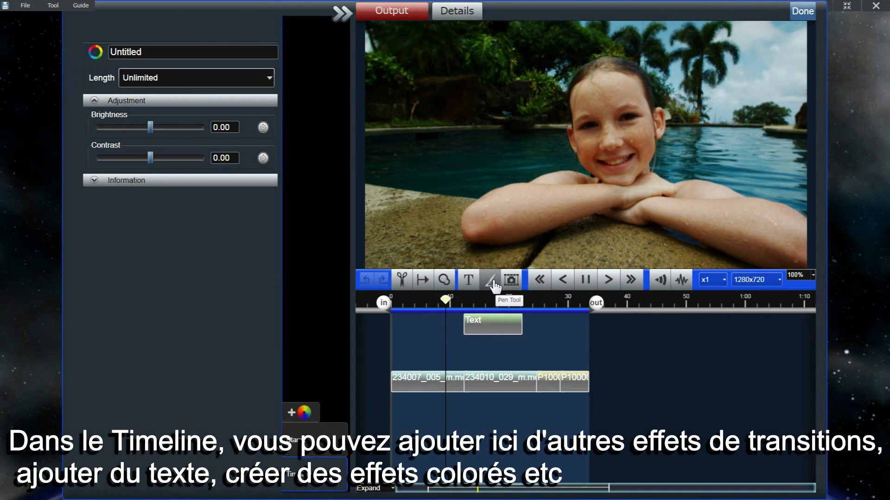
- Handwrite 'LoiLo' with the freehand pen over the hammock video while it plays
left_click(494, 286)
left_click(508, 314)
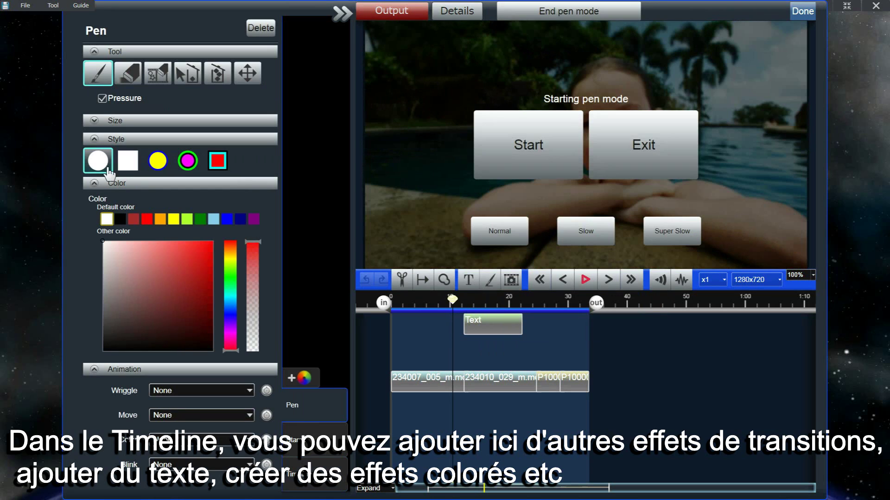
left_click(556, 147)
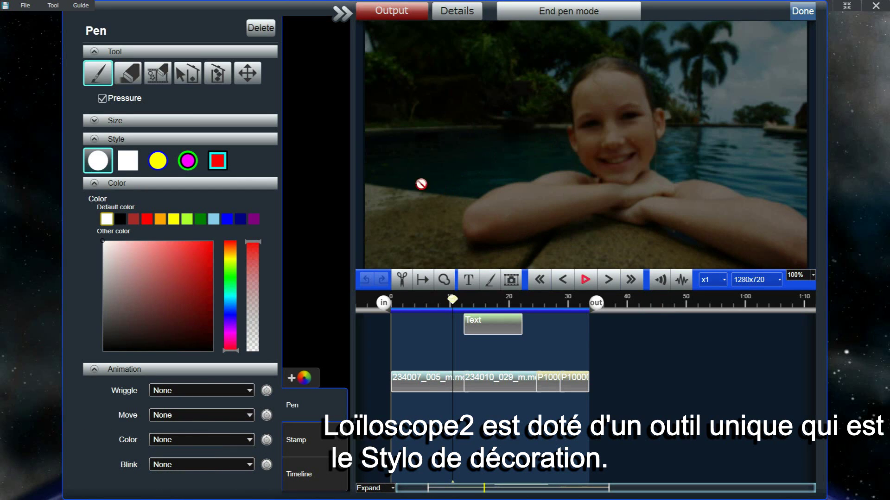
key("space")
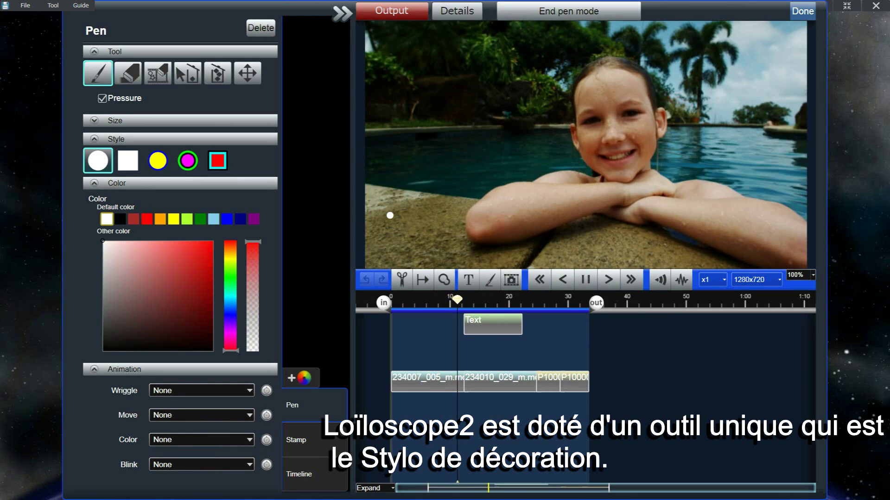
mouse_move(388, 211)
left_mouse_down()
mouse_move(391, 233)
mouse_move(424, 240)
mouse_move(431, 226)
mouse_move(459, 244)
left_mouse_up()
left_click(458, 214)
mouse_move(475, 210)
left_mouse_down()
mouse_move(472, 250)
mouse_move(524, 235)
mouse_move(507, 251)
mouse_move(520, 253)
mouse_move(523, 233)
left_mouse_up()
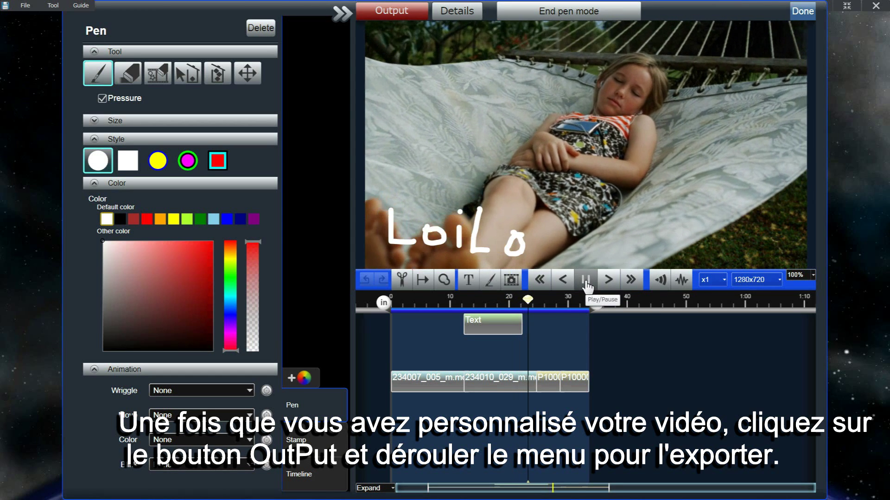
- Send the decorated Untitled movie to the DVD/Blu-ray creation tool
left_click(384, 17)
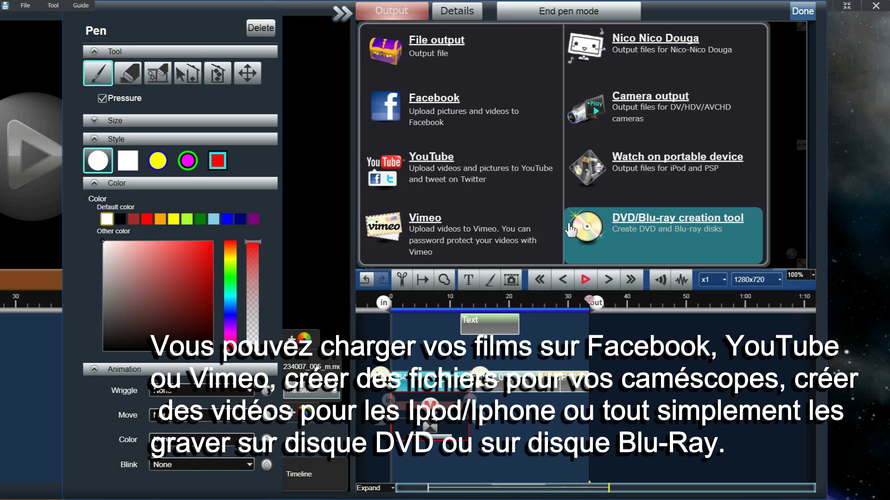
left_click(616, 238)
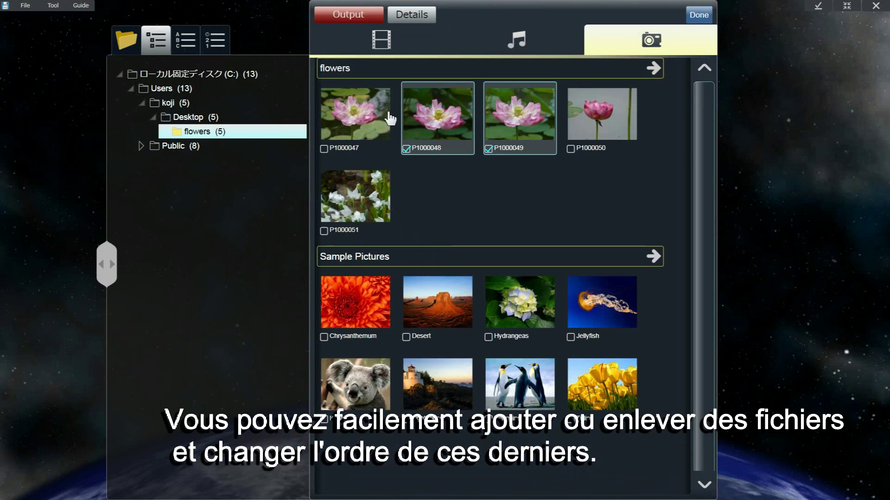
- Add both photos to the DVD, order it P1000049, Untitled, P1000048, and start disc creation
left_click(373, 18)
left_click(616, 338)
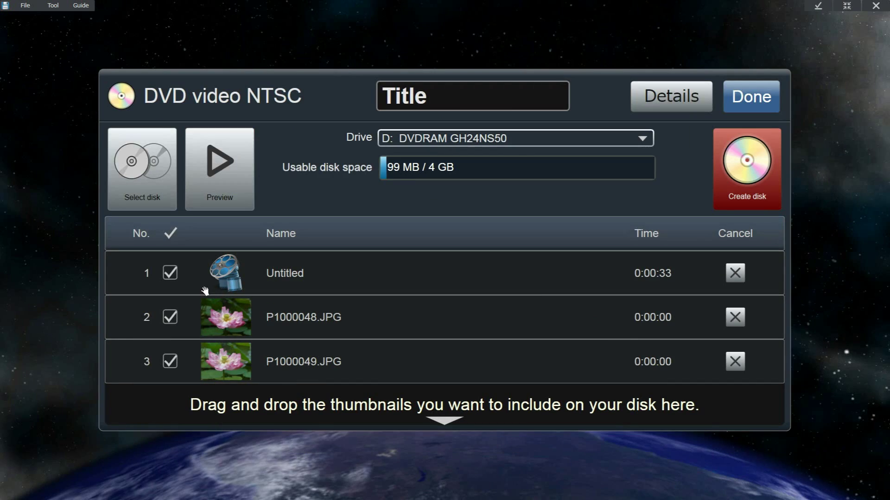
left_click_drag(292, 347, 323, 333)
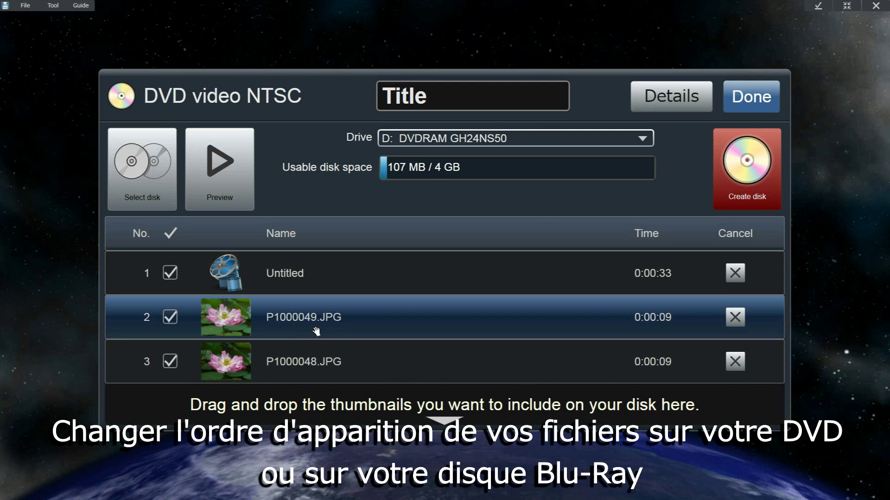
left_click_drag(314, 296, 314, 345)
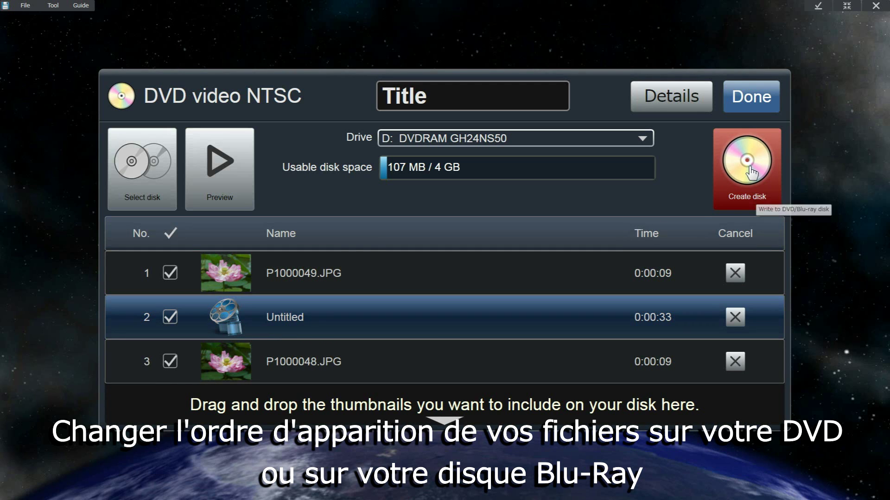
left_click(754, 185)
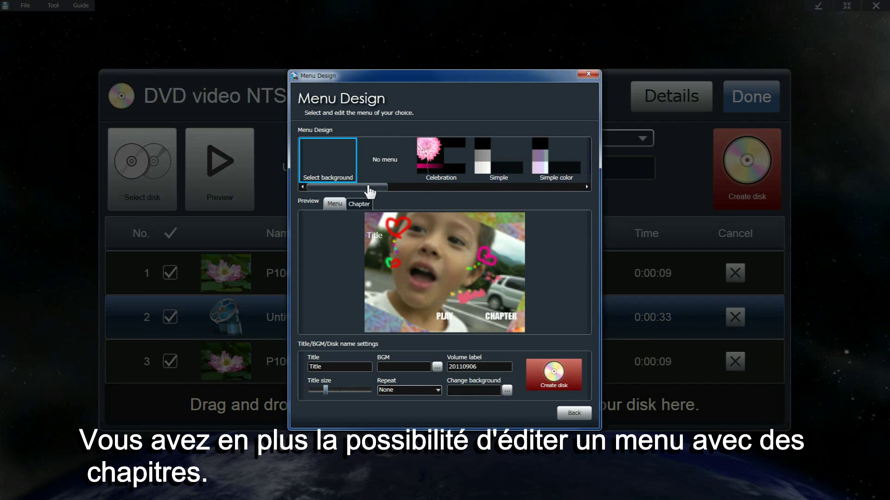
- Leave Menu Design and return to the three-item DVD video NTSC list
left_click(574, 413)
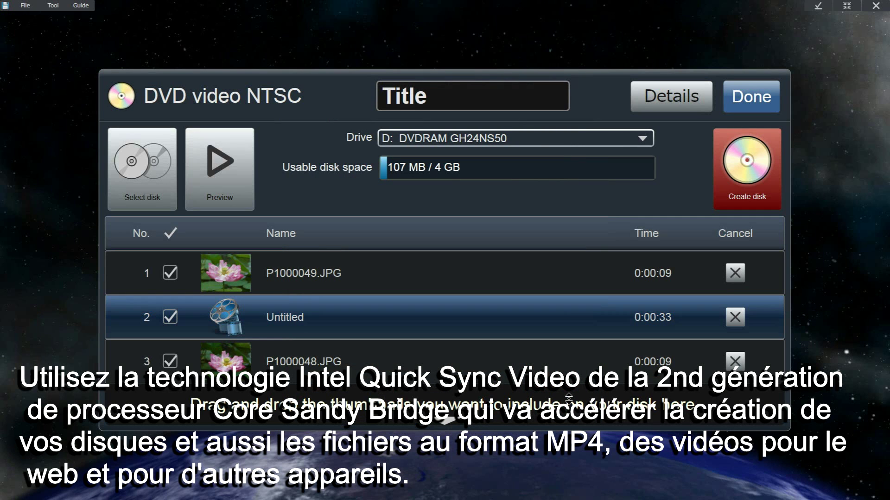